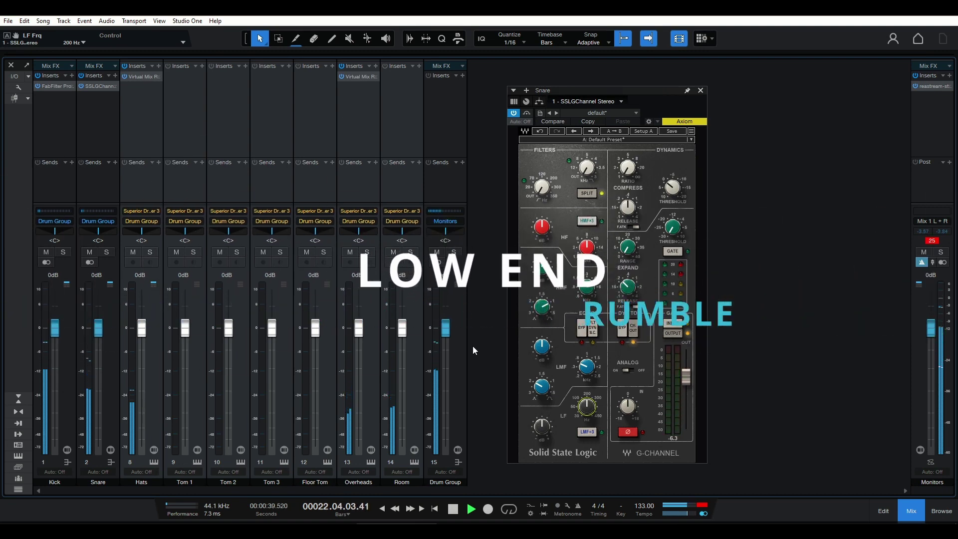
Solo the Snare and set its G-Channel high-pass filter near 62 Hz, comparing against EQ bypass.
left_click(106, 251)
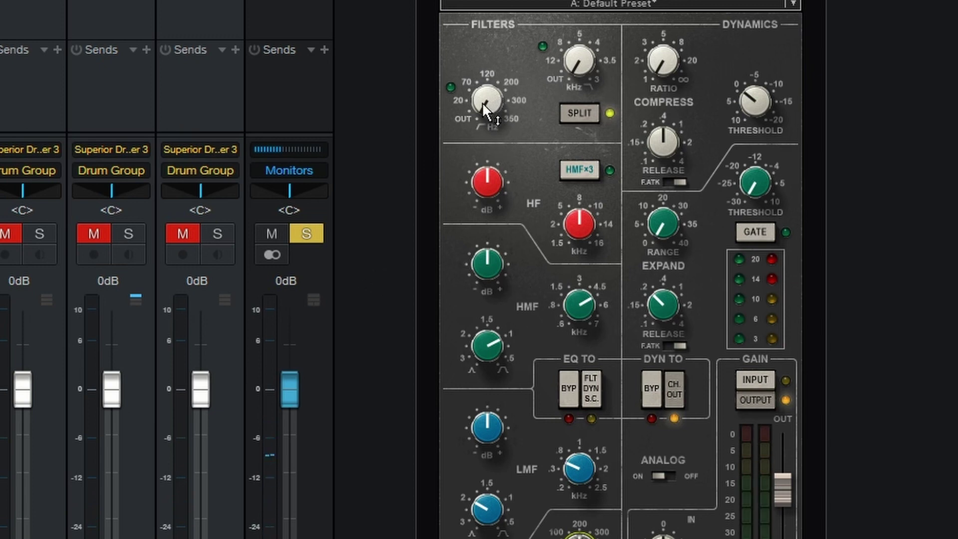
left_click_drag(487, 100, 484, 98)
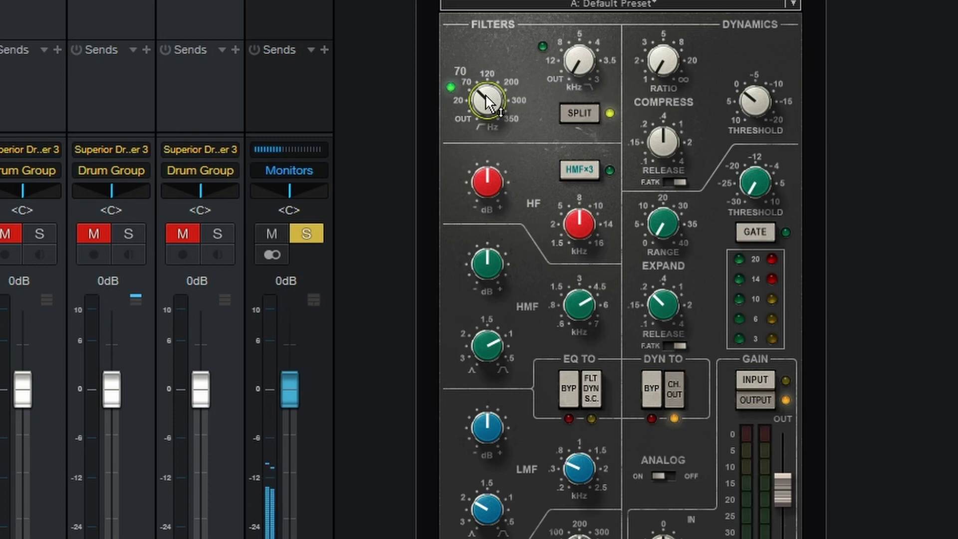
left_click(569, 378)
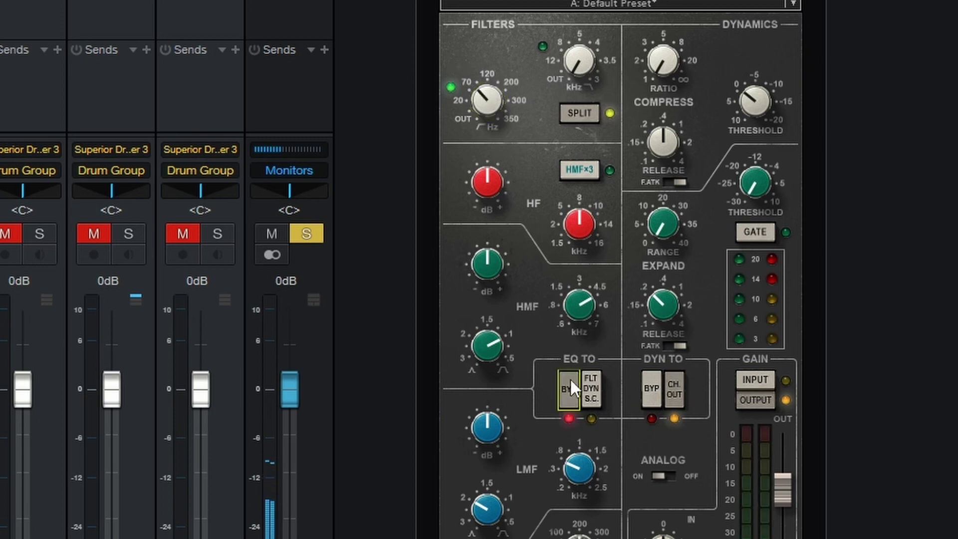
left_click(570, 378)
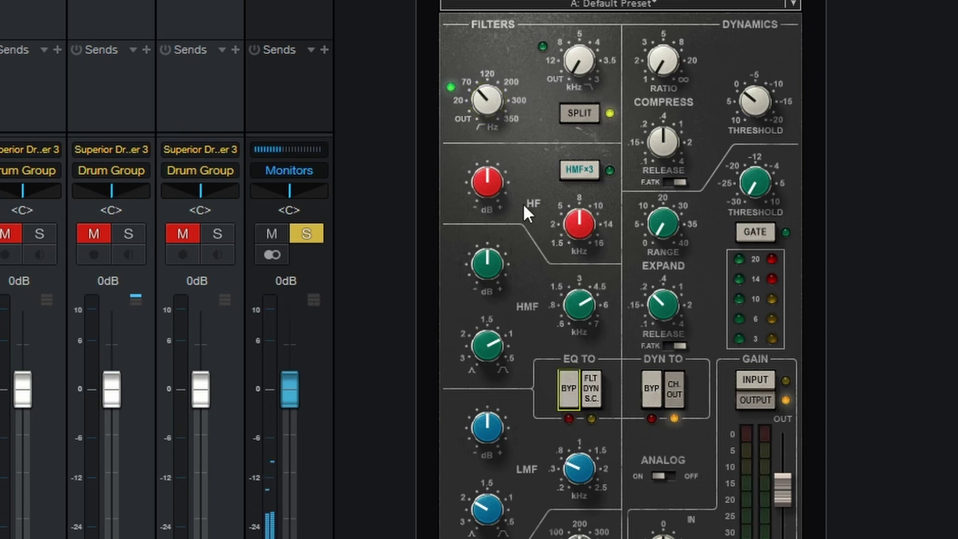
left_click_drag(488, 103, 488, 78)
left_click_drag(495, 103, 494, 98)
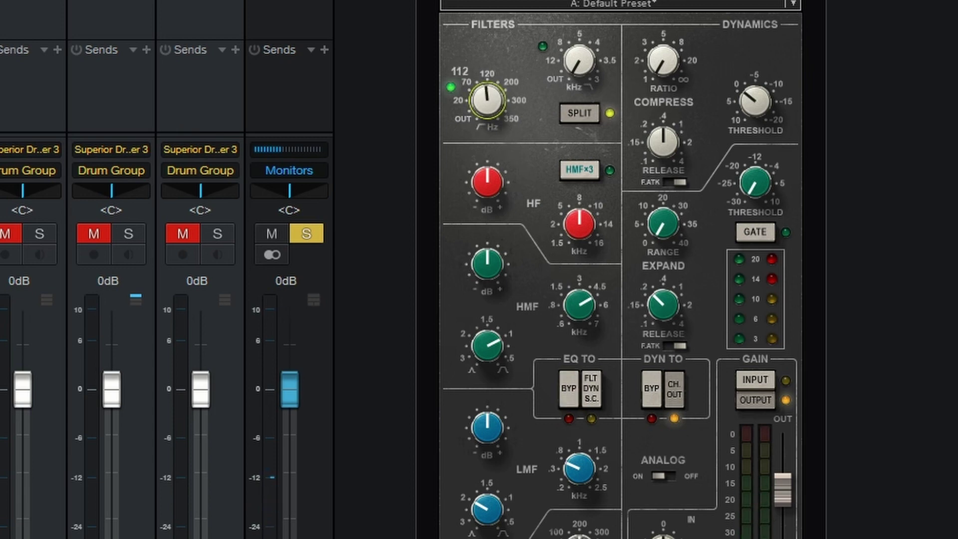
left_click_drag(488, 99, 488, 103)
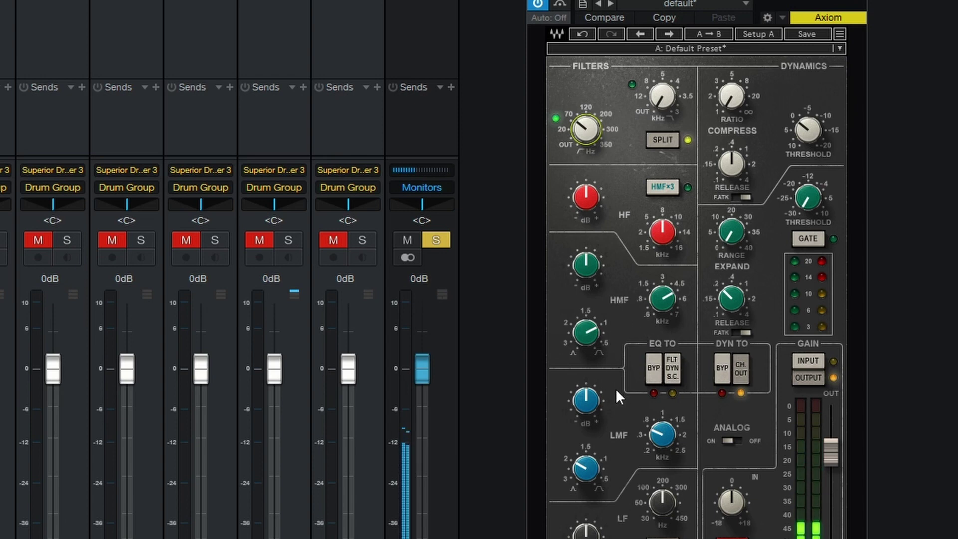
Lower the LMF gain slightly, unsolo the Snare, and A/B the EQ in the full mix, leaving it engaged.
left_click_drag(588, 402, 588, 410)
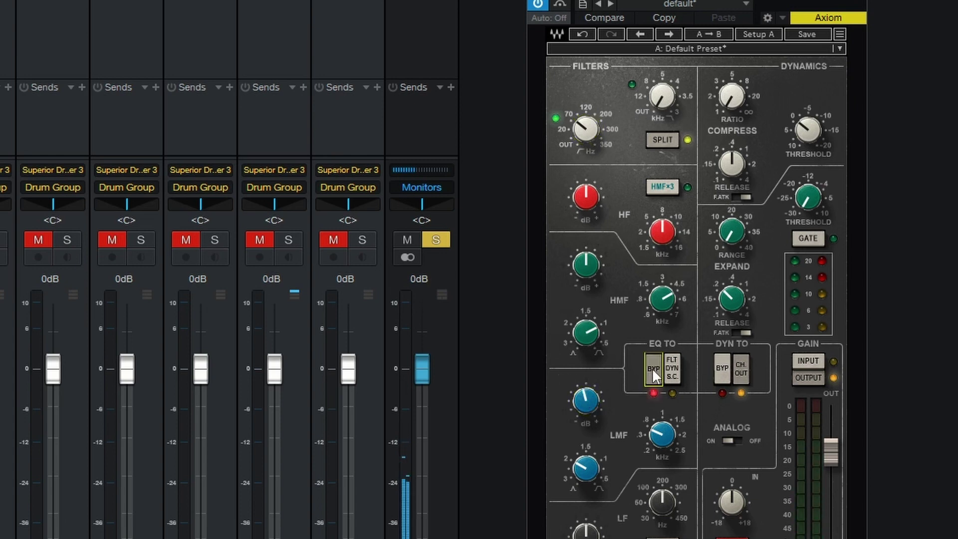
left_click(652, 367)
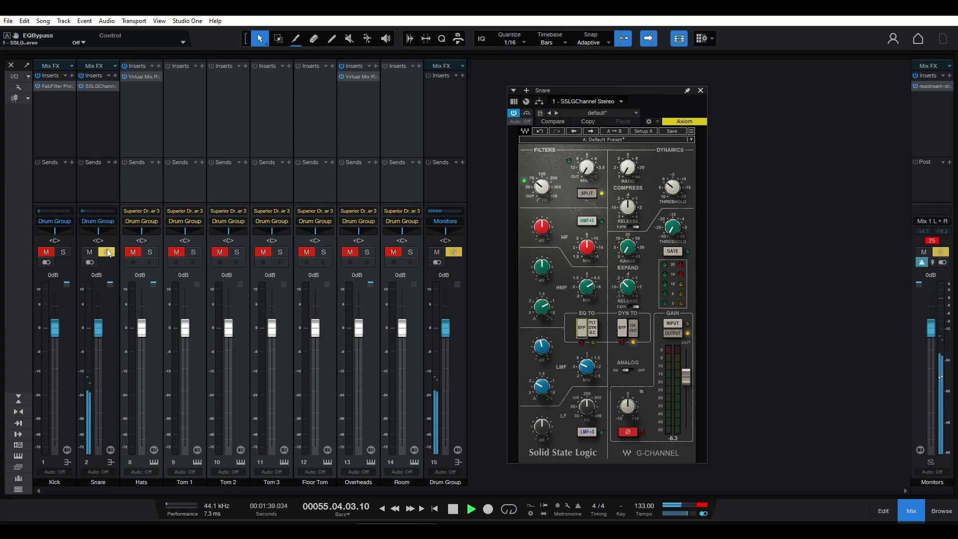
left_click(107, 253)
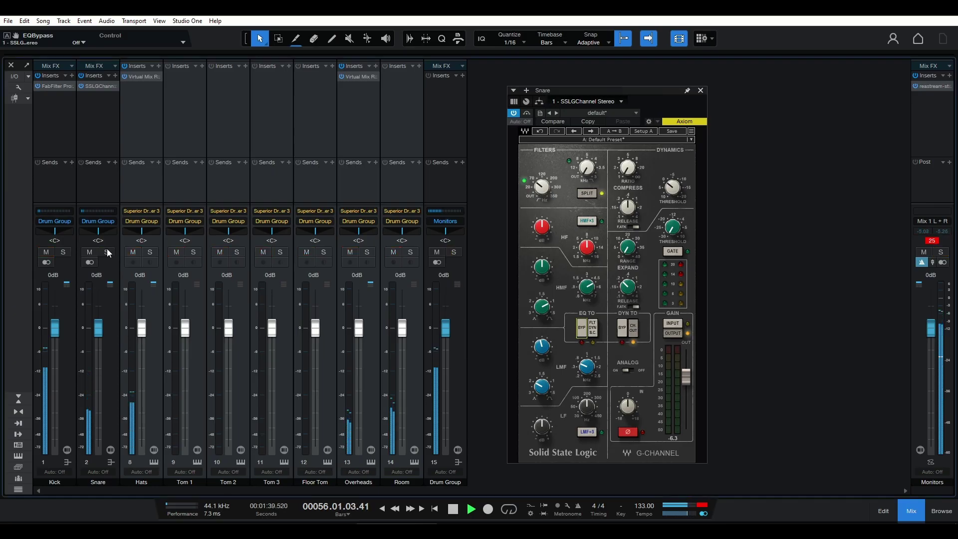
left_click(581, 328)
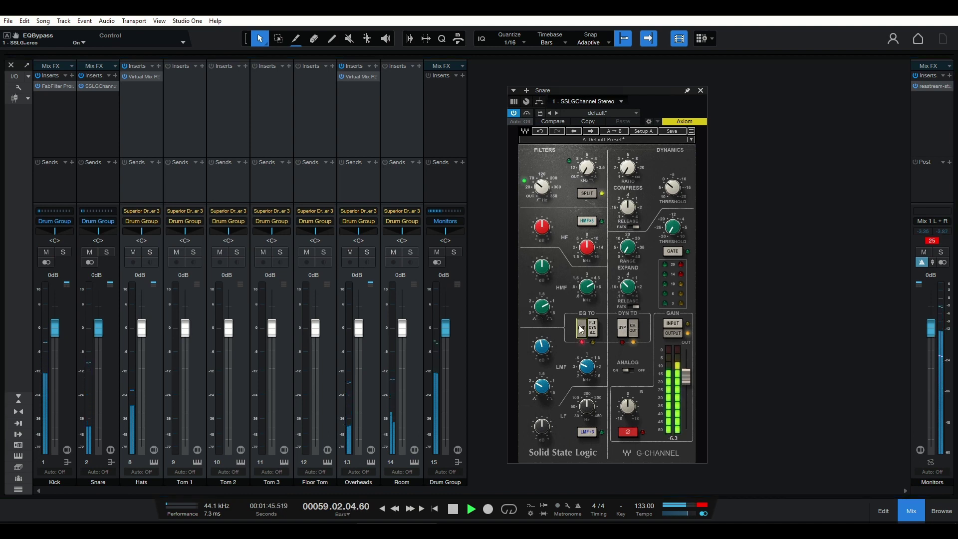
left_click(582, 328)
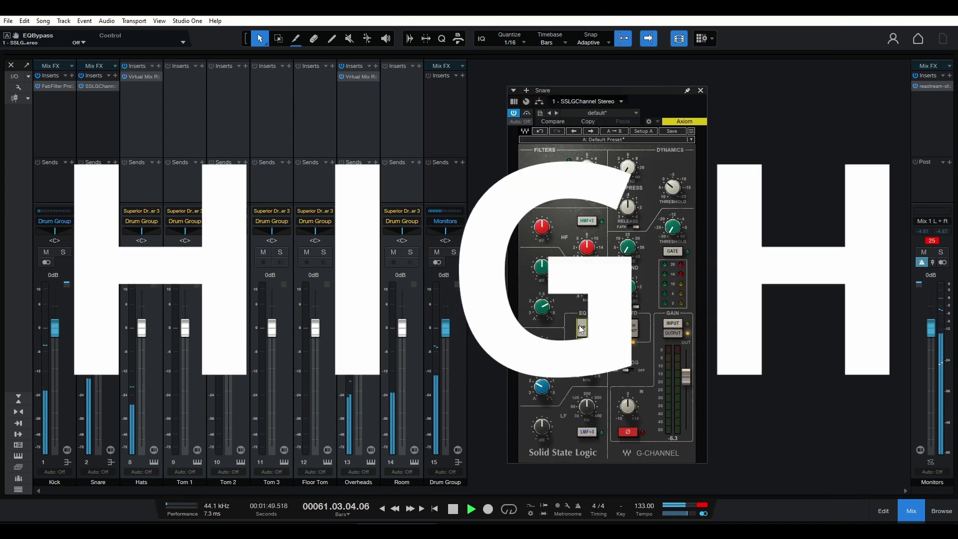
Re-solo the Snare and boost the HF gain to 6.0 dB.
left_click(107, 253)
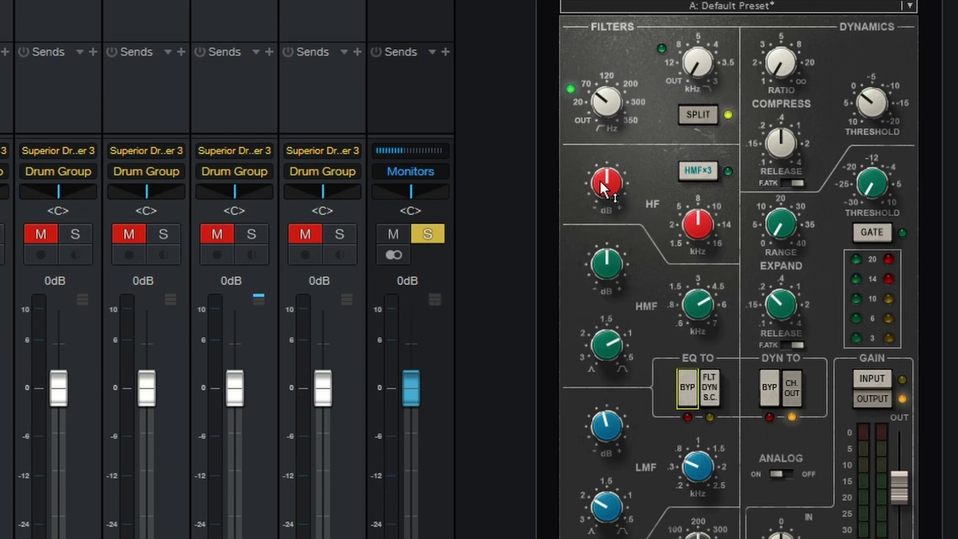
left_click_drag(603, 190, 606, 172)
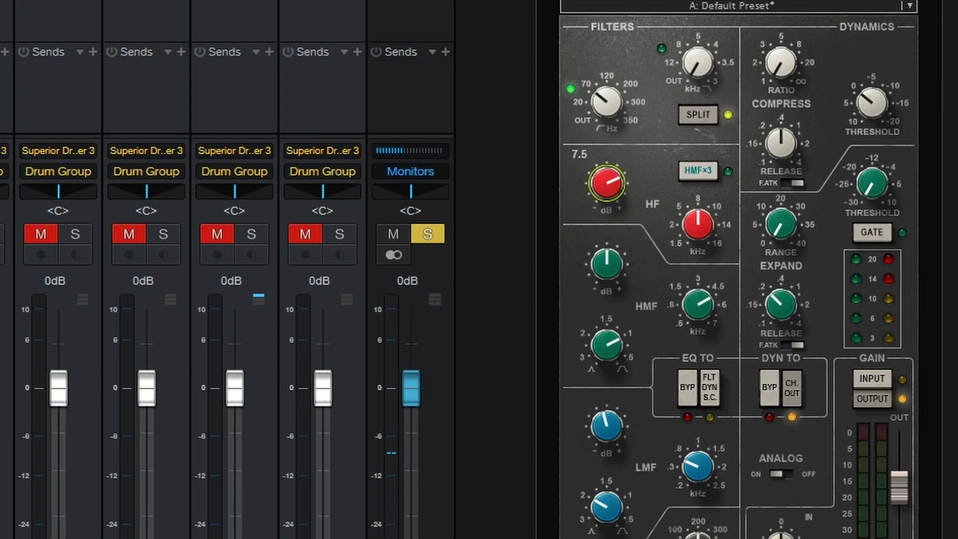
left_click_drag(607, 182, 606, 185)
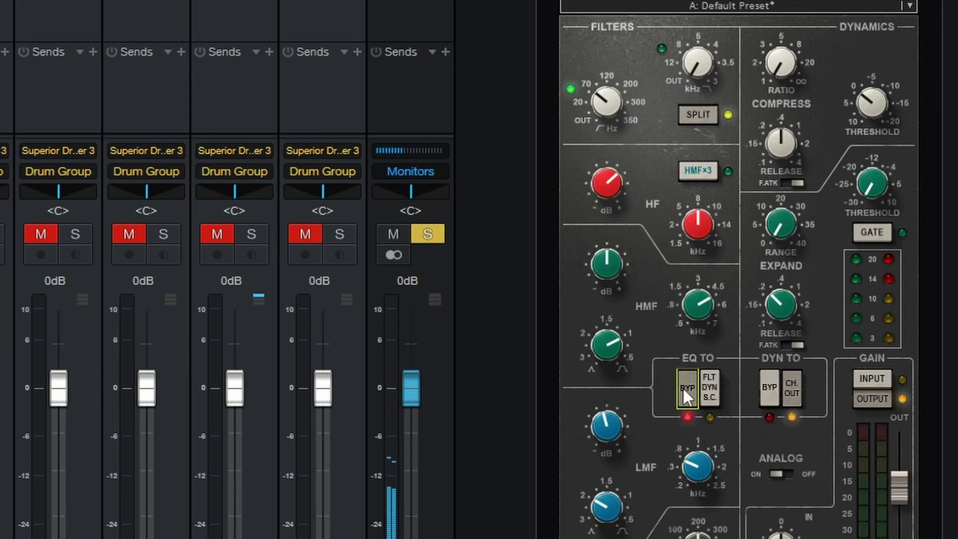
left_click(683, 388)
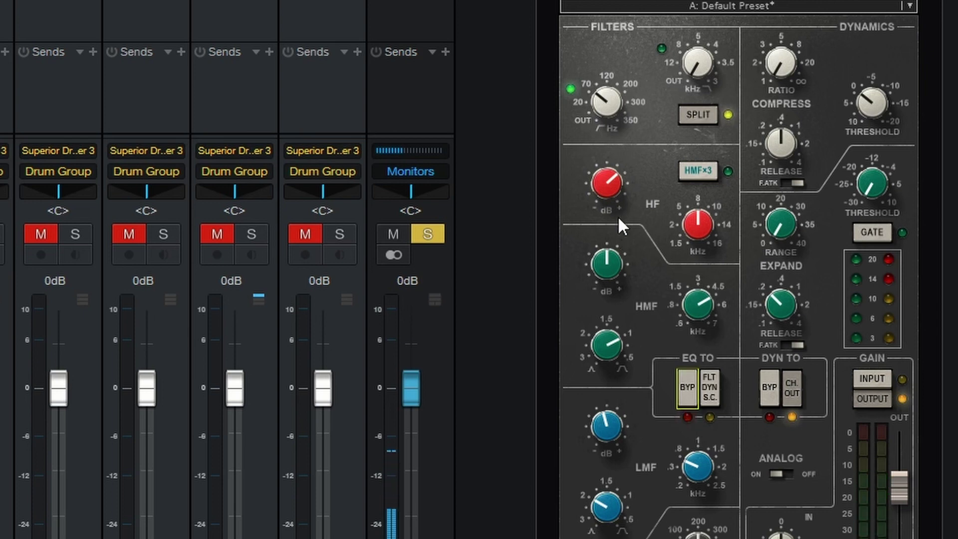
left_click_drag(606, 183, 607, 180)
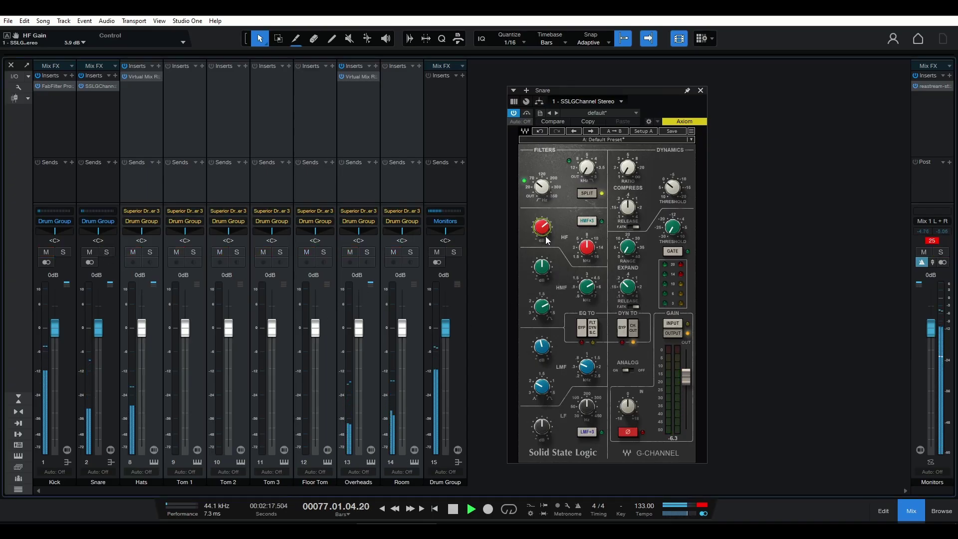
Compare the 6 dB HF boost against the bypassed EQ twice, with the Snare soloed again.
left_click(582, 328)
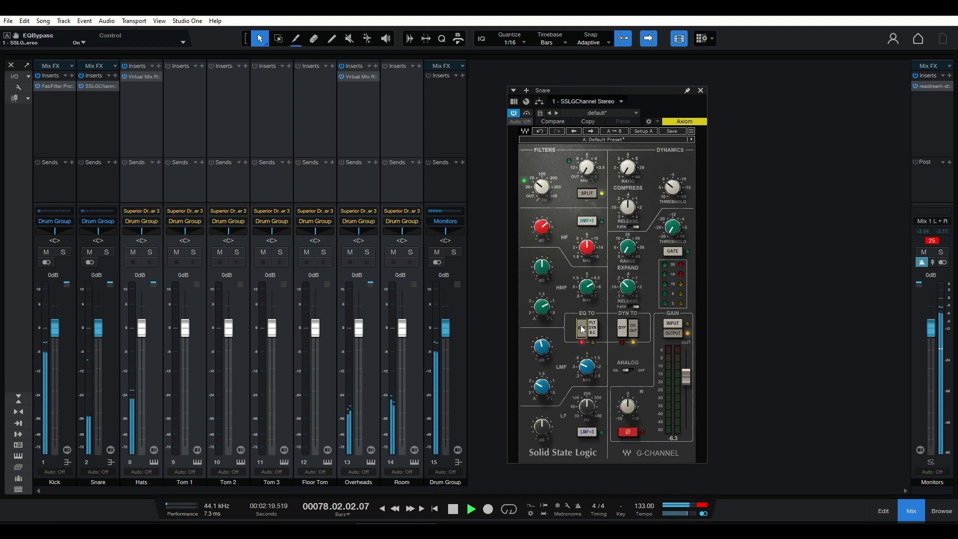
left_click(582, 328)
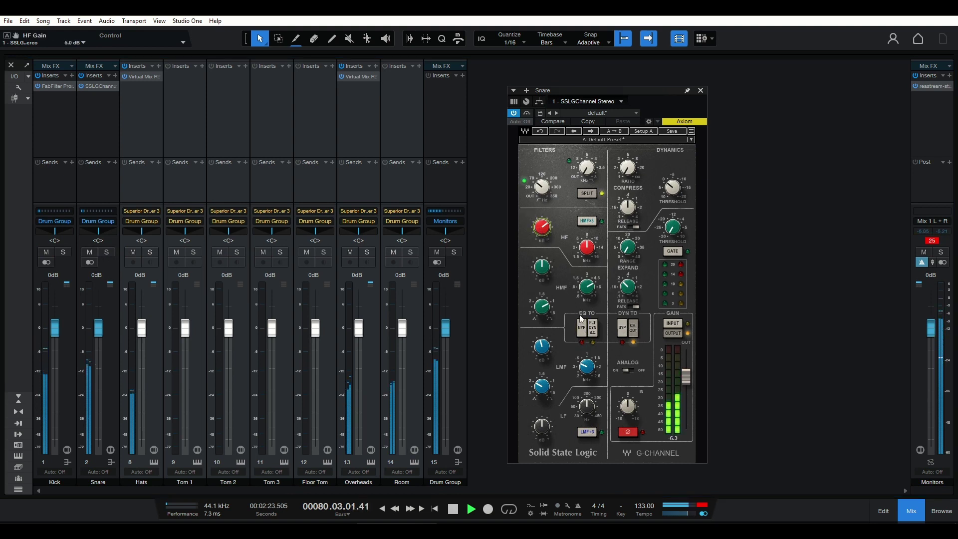
left_click(582, 328)
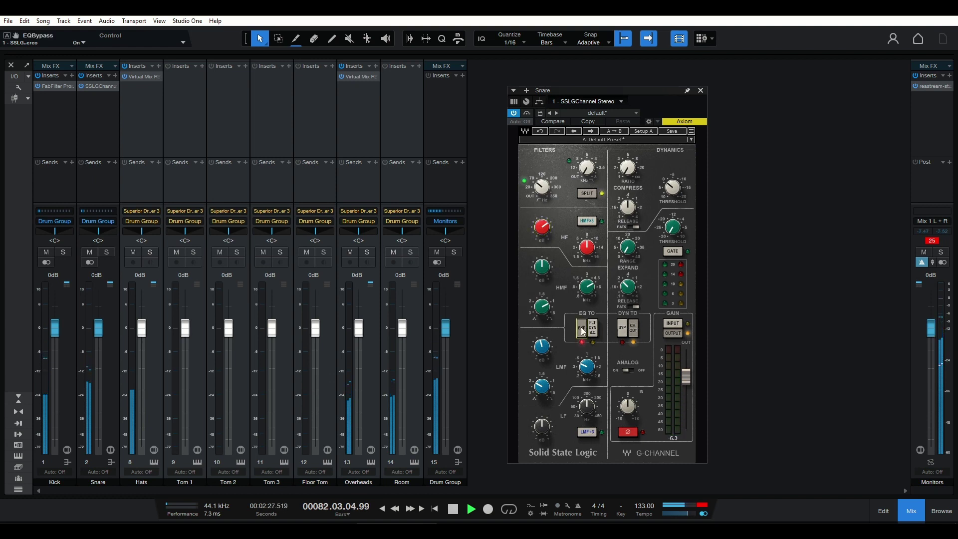
left_click(583, 328)
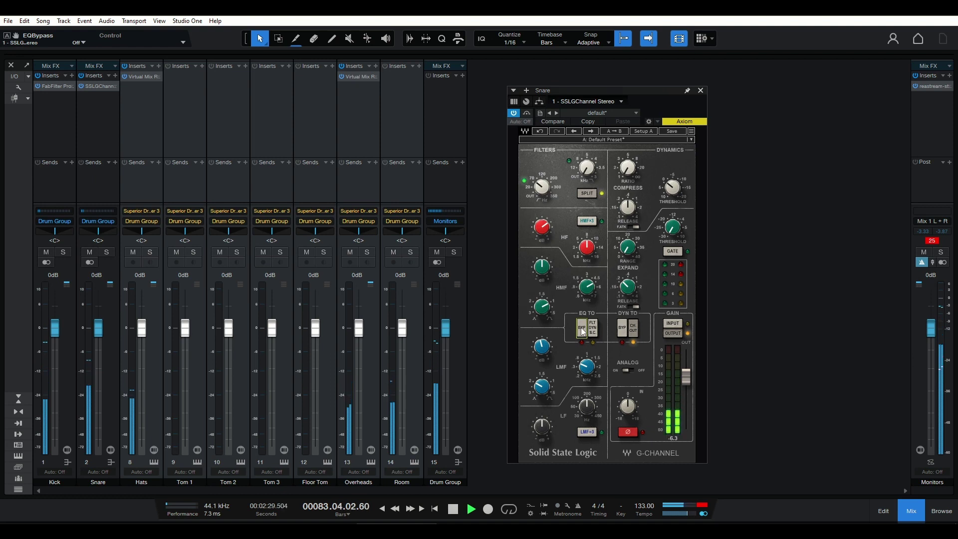
left_click(107, 252)
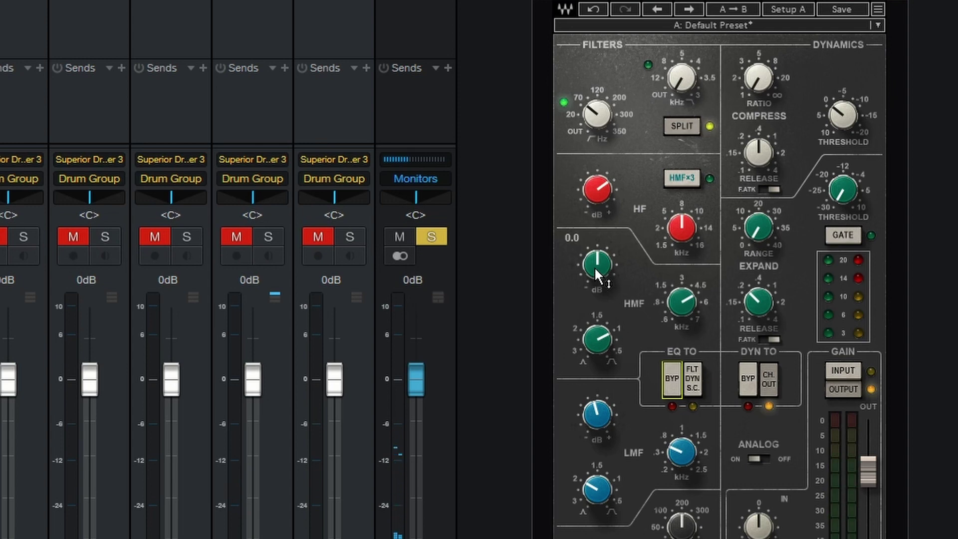
Nudge the HMF gain up, unsolo the Snare, and A/B the EQ bypass in the full mix.
left_click_drag(595, 267, 594, 259)
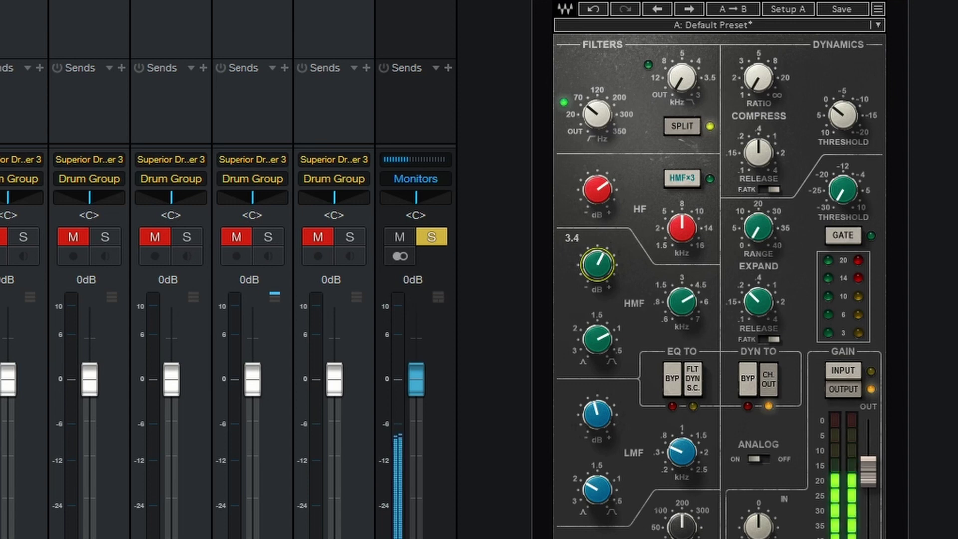
left_click(667, 379)
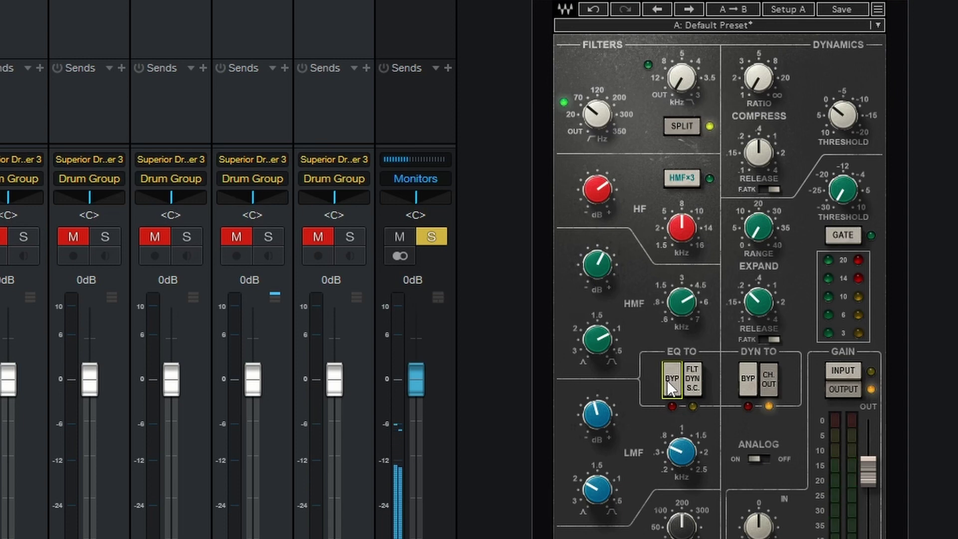
left_click(666, 379)
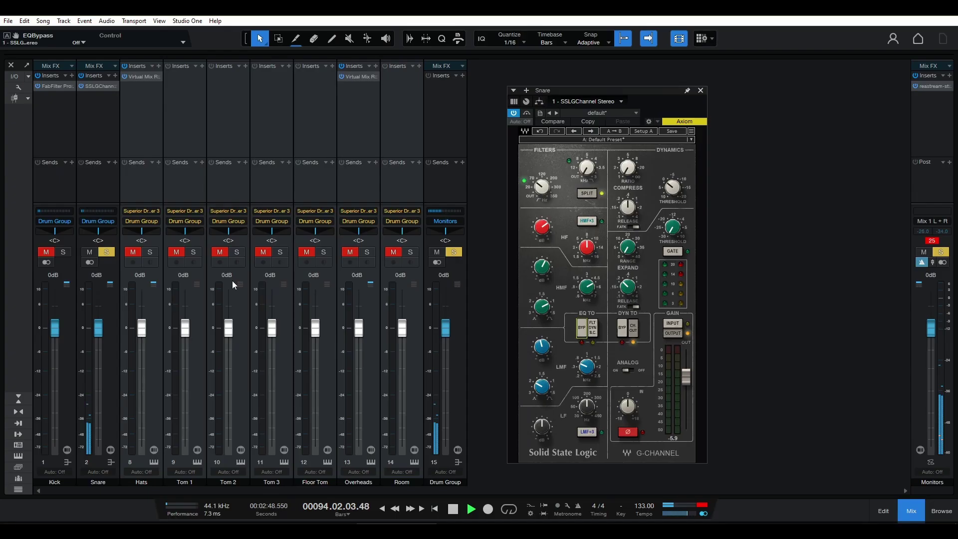
left_click(107, 252)
left_click(582, 334)
left_click(581, 333)
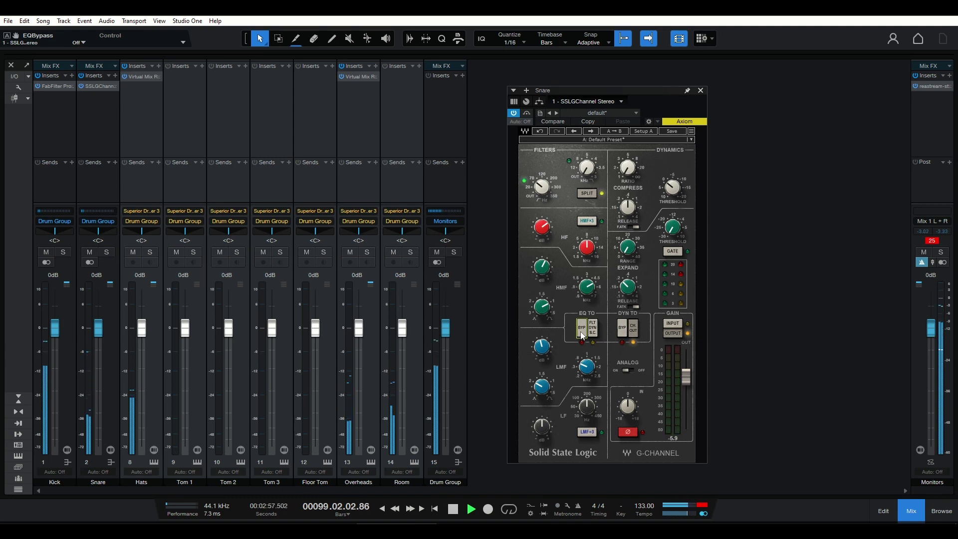
Set HMF gain to 3.2 dB, keep HF near 5.6 dB and HP at 64 Hz, and trim LMF to -1.6 dB.
left_click(582, 331)
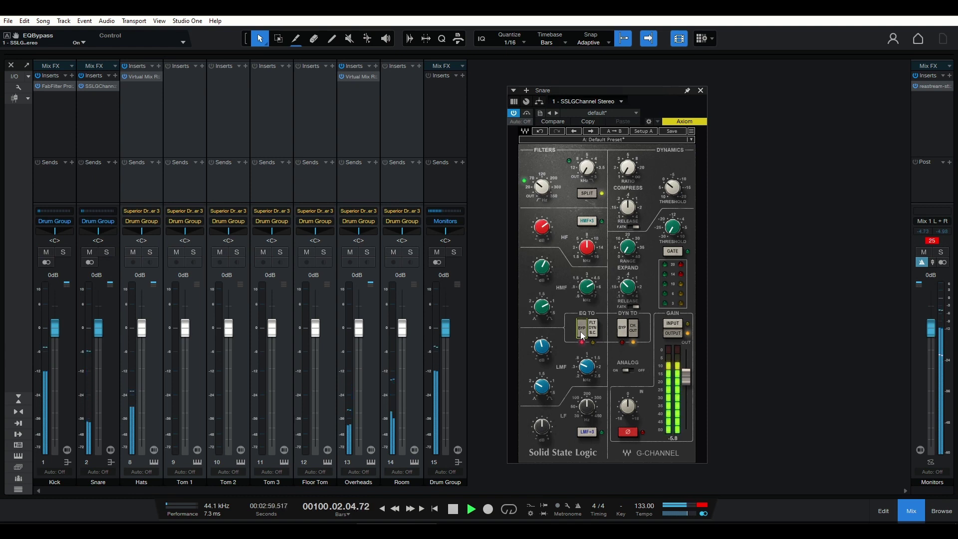
left_click(582, 334)
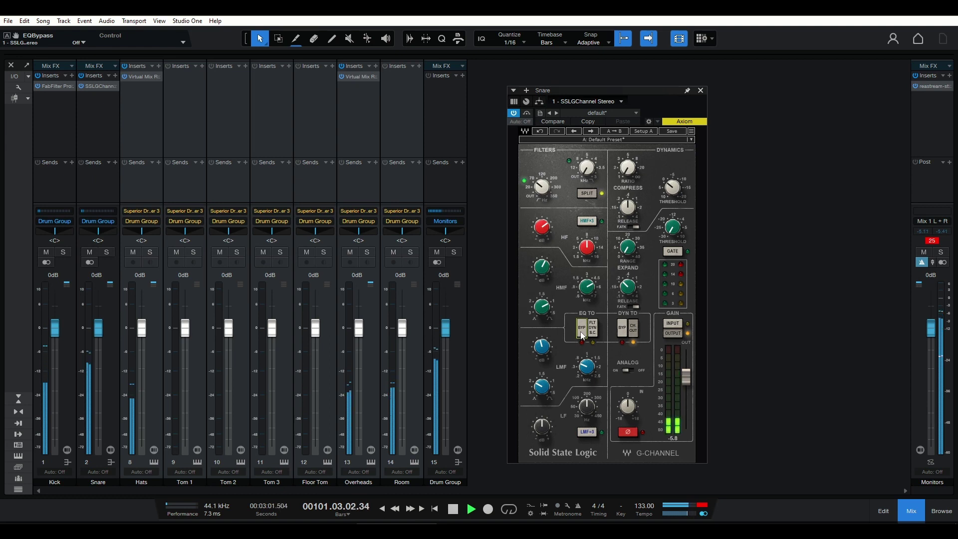
left_click_drag(541, 272, 541, 269)
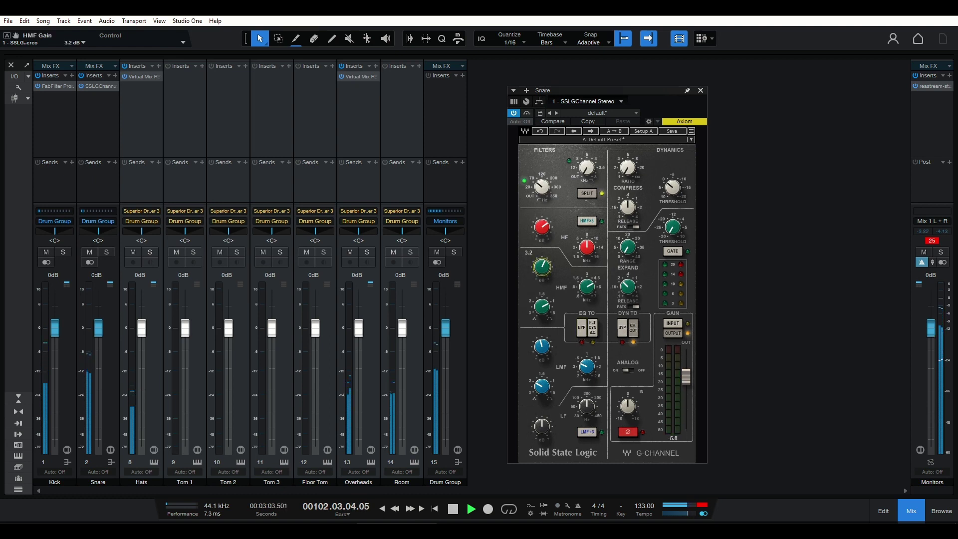
left_click_drag(543, 231, 542, 225)
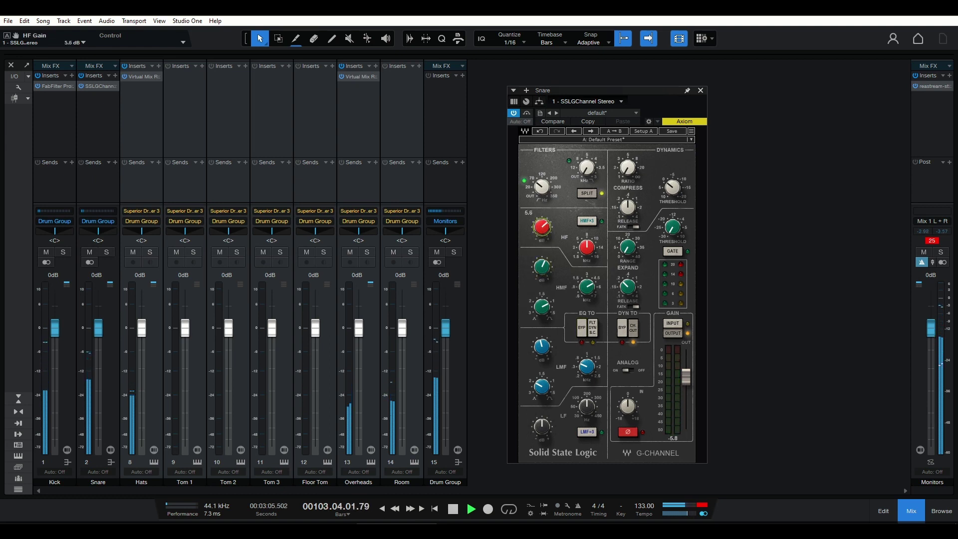
left_click(543, 188)
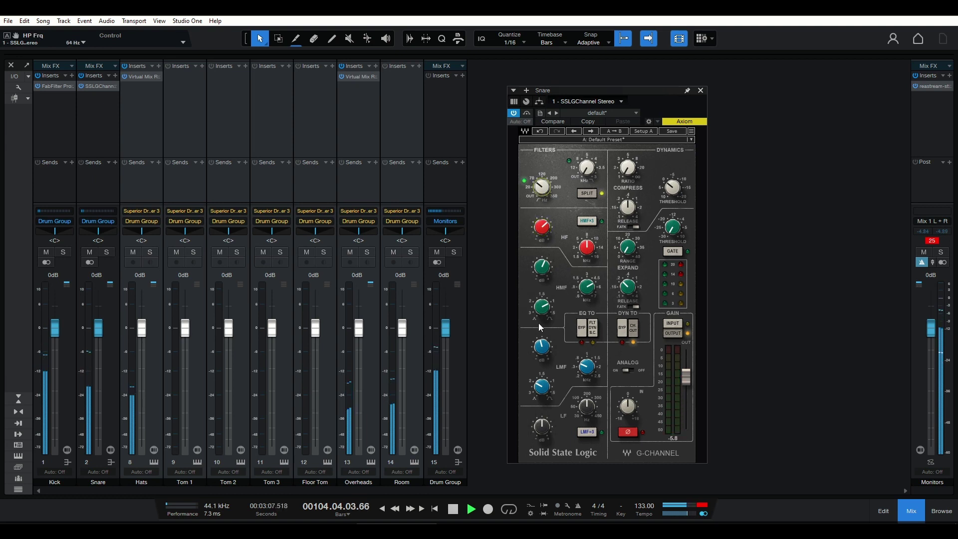
left_click(543, 346)
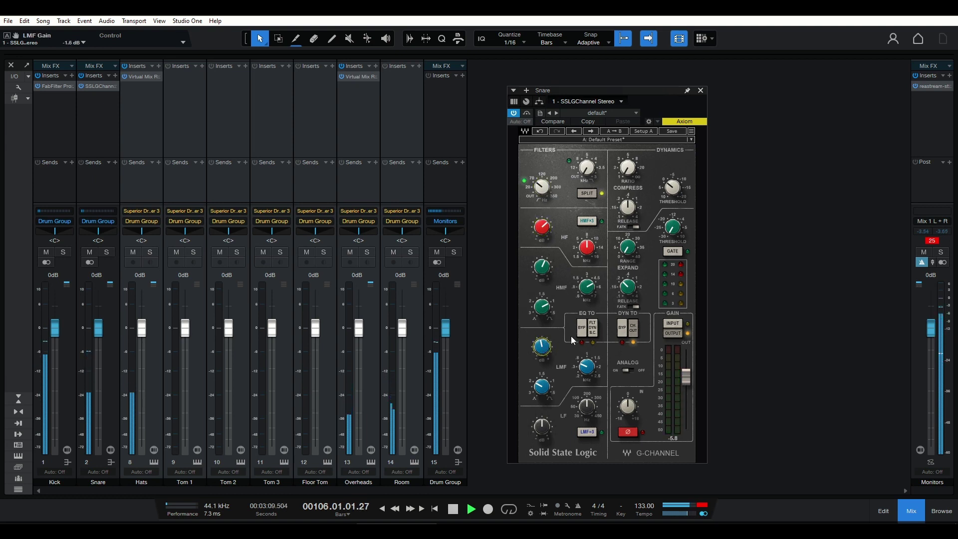